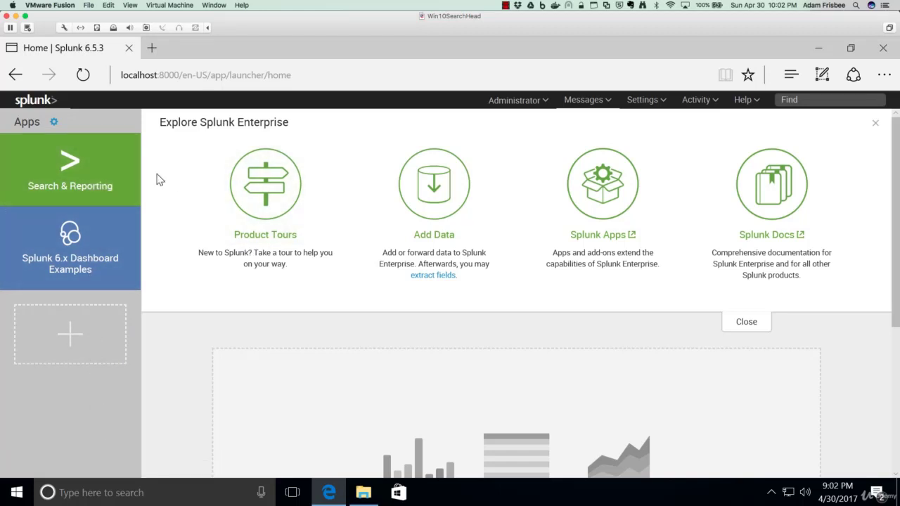
- Launch the Search & Reporting app from the Apps sidebar
{"action": "left_click", "coordinate": [99, 175]}
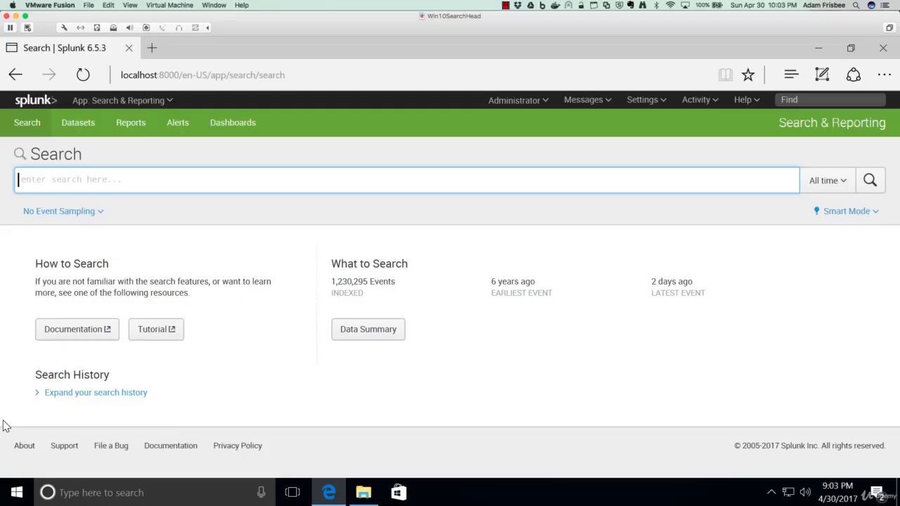
{"action": "left_click", "coordinate": [369, 332]}
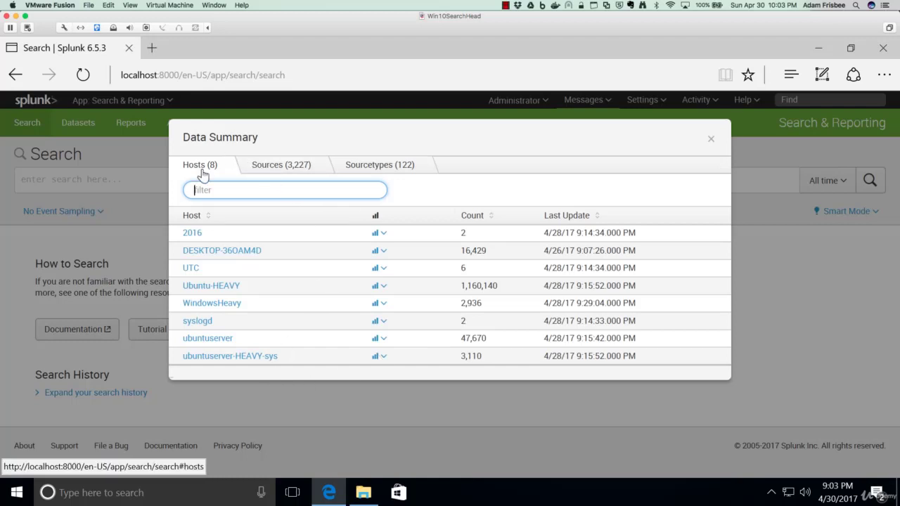
{"action": "left_click", "coordinate": [273, 167]}
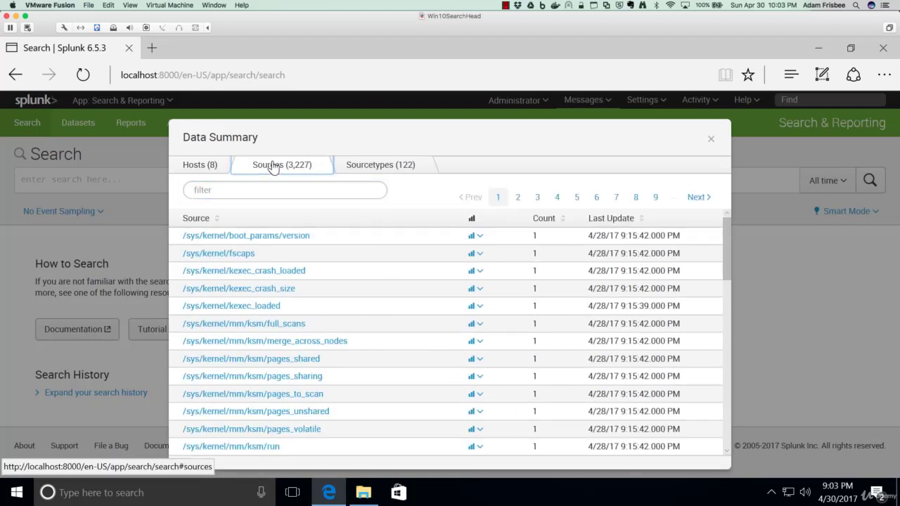
{"action": "left_click", "coordinate": [380, 167]}
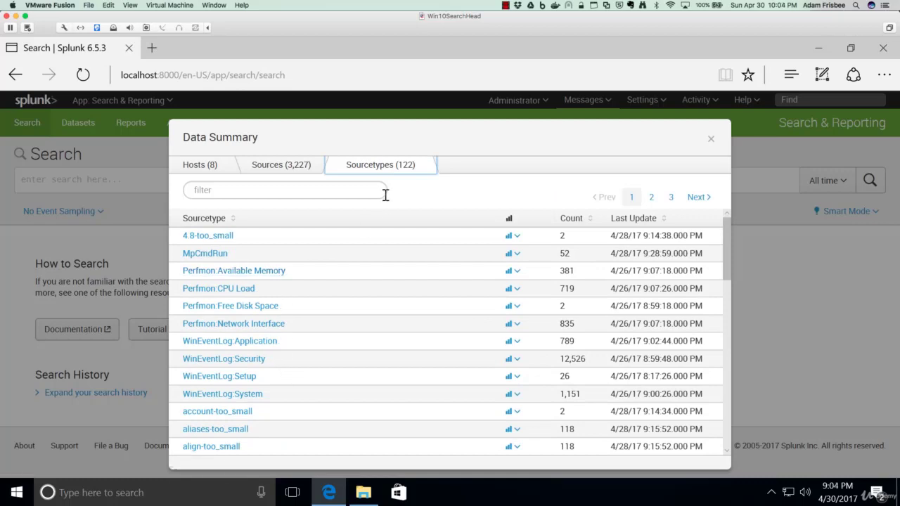
{"action": "left_click", "coordinate": [246, 169]}
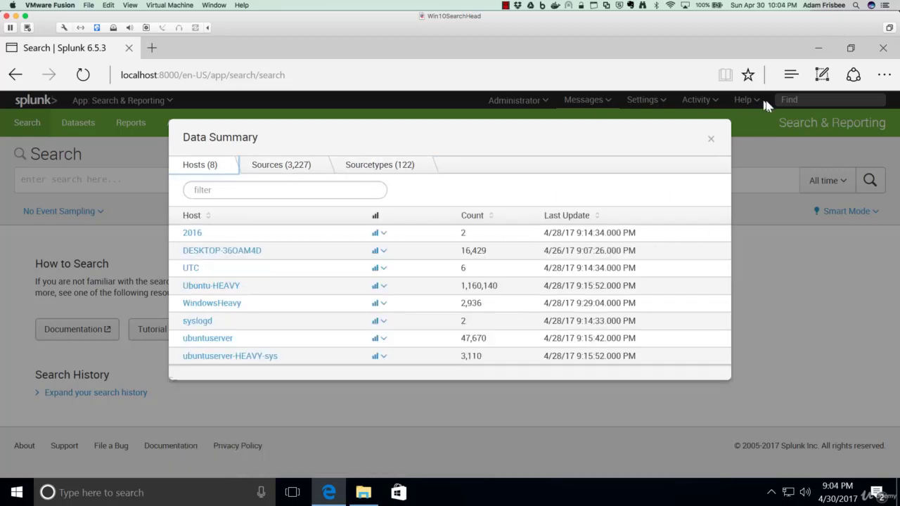
{"action": "left_click", "coordinate": [712, 140]}
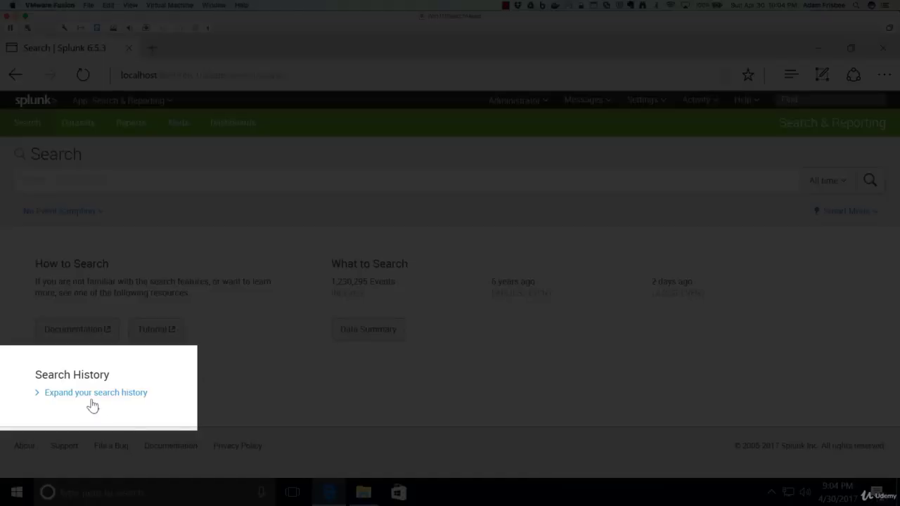
- Expand the search history and browse page 6 of past searches
{"action": "left_click", "coordinate": [97, 393]}
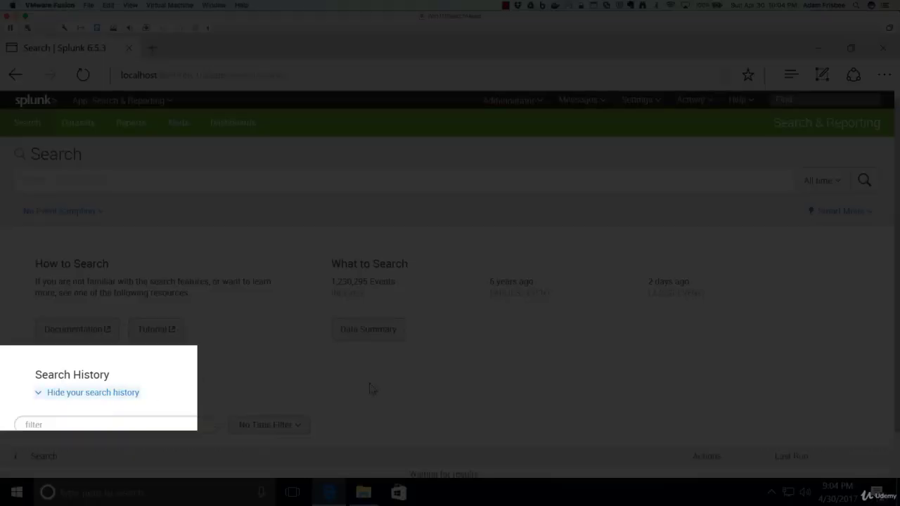
{"action": "scroll", "coordinate": [333, 408], "scroll_direction": "down", "scroll_amount": 3}
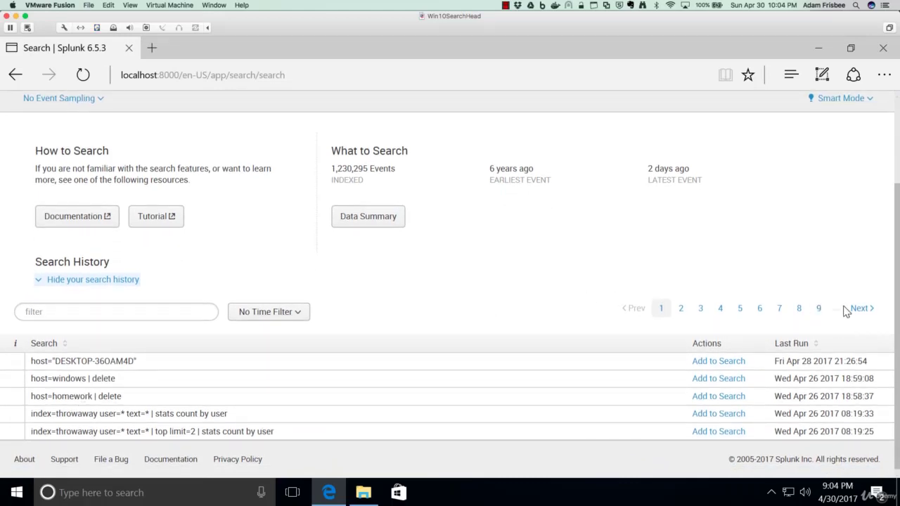
{"action": "left_click", "coordinate": [754, 310]}
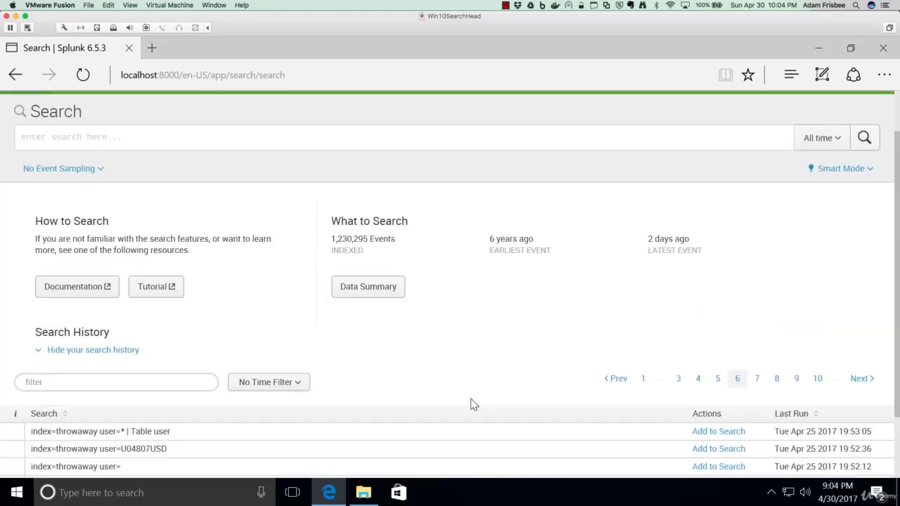
{"action": "scroll", "coordinate": [447, 365], "scroll_direction": "down", "scroll_amount": 1}
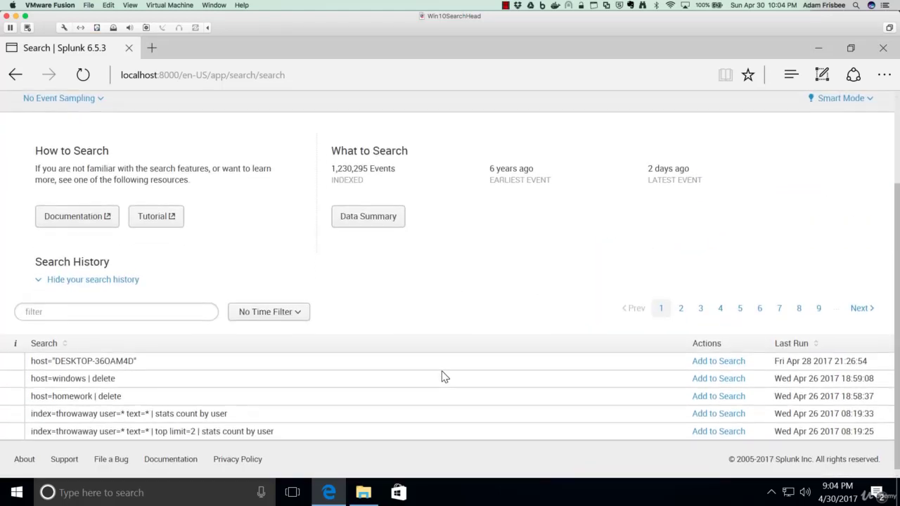
{"action": "scroll", "coordinate": [445, 377], "scroll_direction": "up", "scroll_amount": 2}
{"action": "scroll", "coordinate": [445, 377], "scroll_direction": "down", "scroll_amount": 2}
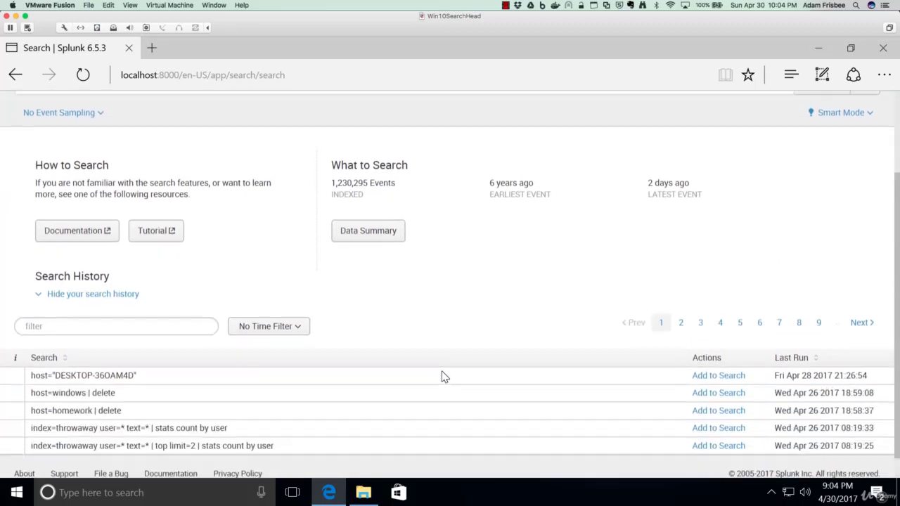
{"action": "scroll", "coordinate": [558, 376], "scroll_direction": "up", "scroll_amount": 2}
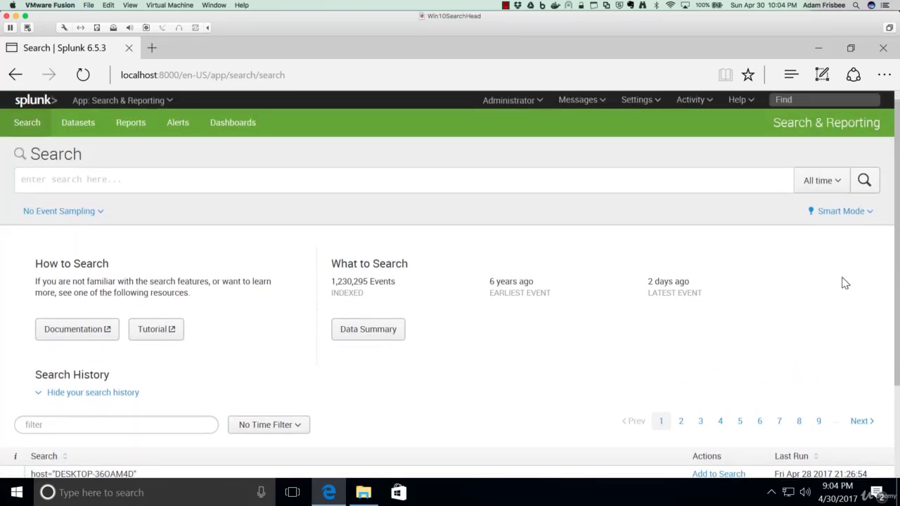
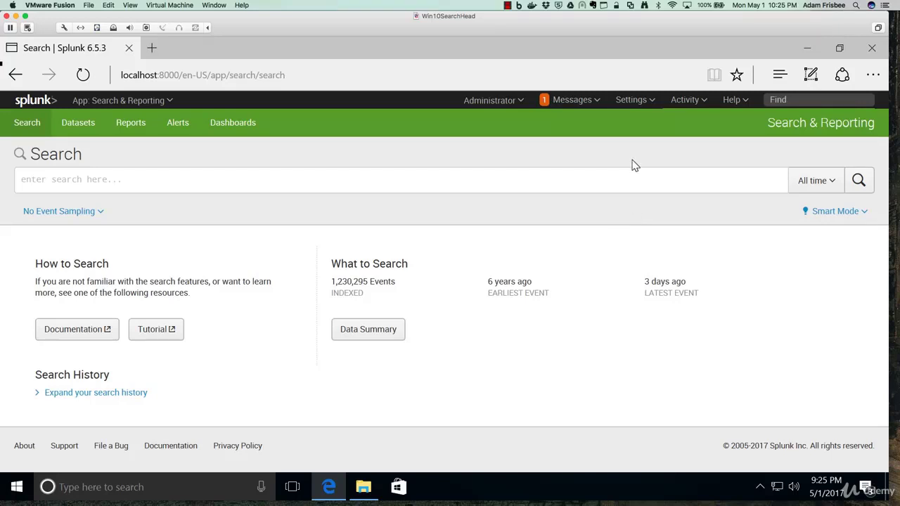
- Start an Add Data upload from this computer with homeworkdataset.csv as the source file
{"action": "left_click", "coordinate": [633, 103]}
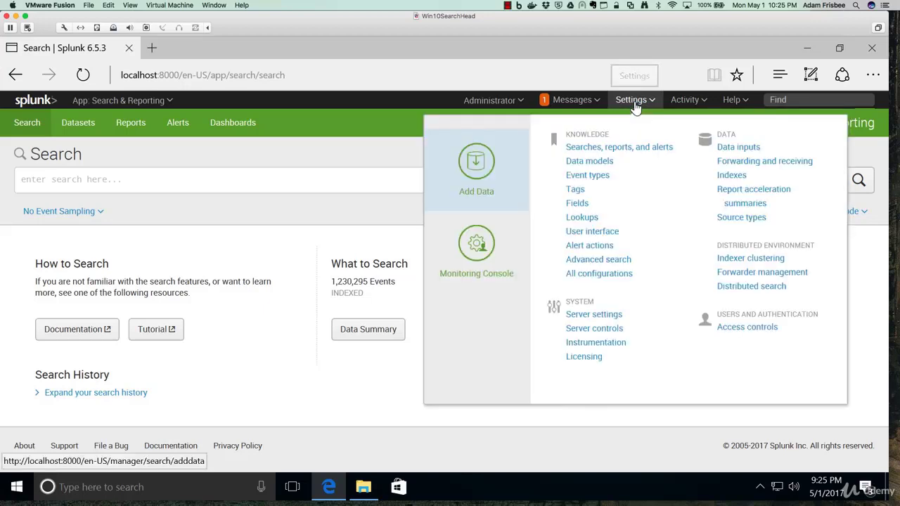
{"action": "left_click", "coordinate": [489, 174]}
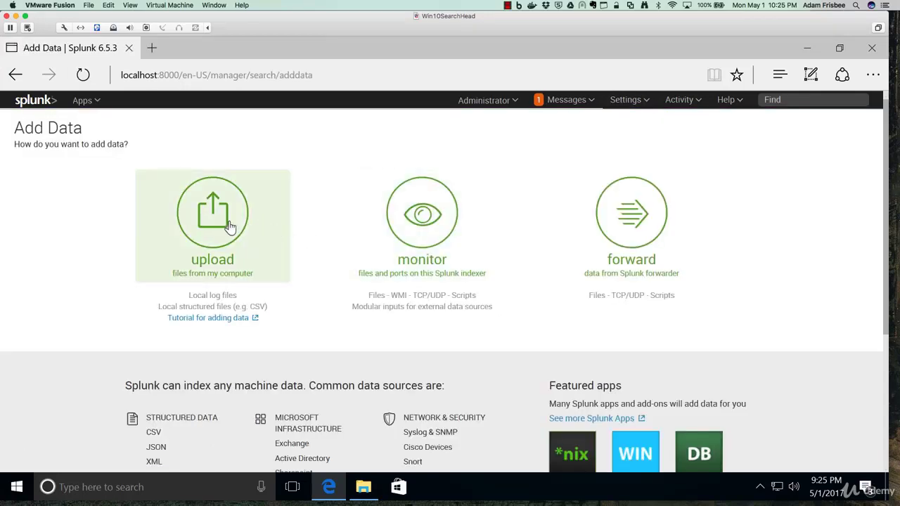
{"action": "left_click", "coordinate": [232, 228]}
{"action": "left_click", "coordinate": [56, 253]}
{"action": "left_click", "coordinate": [167, 141]}
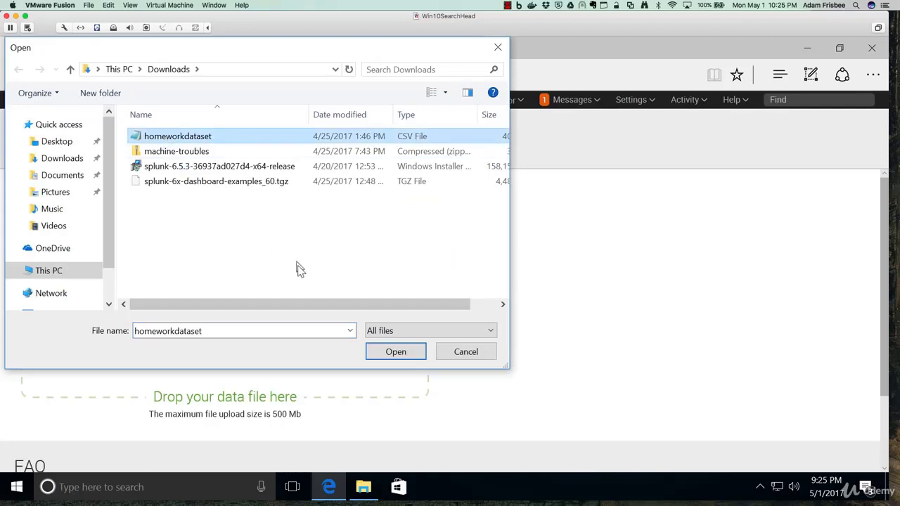
{"action": "left_click", "coordinate": [396, 353]}
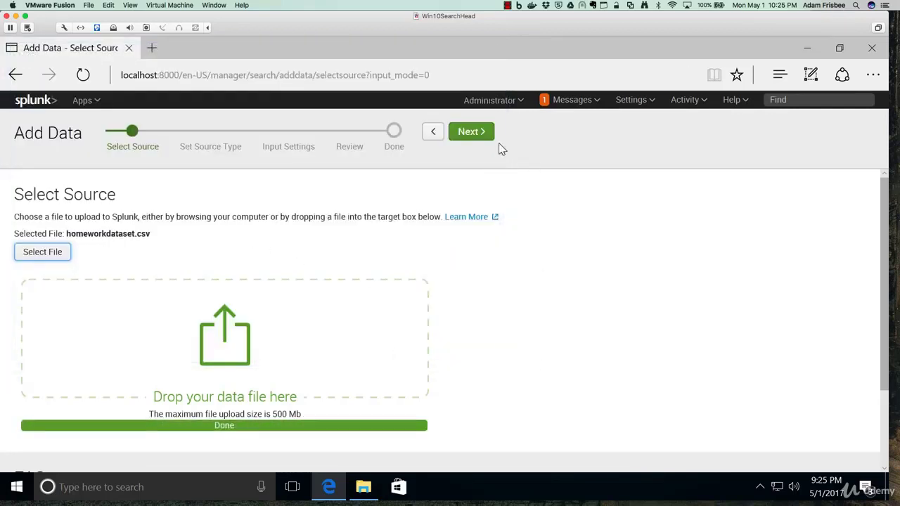
{"action": "left_click", "coordinate": [470, 138]}
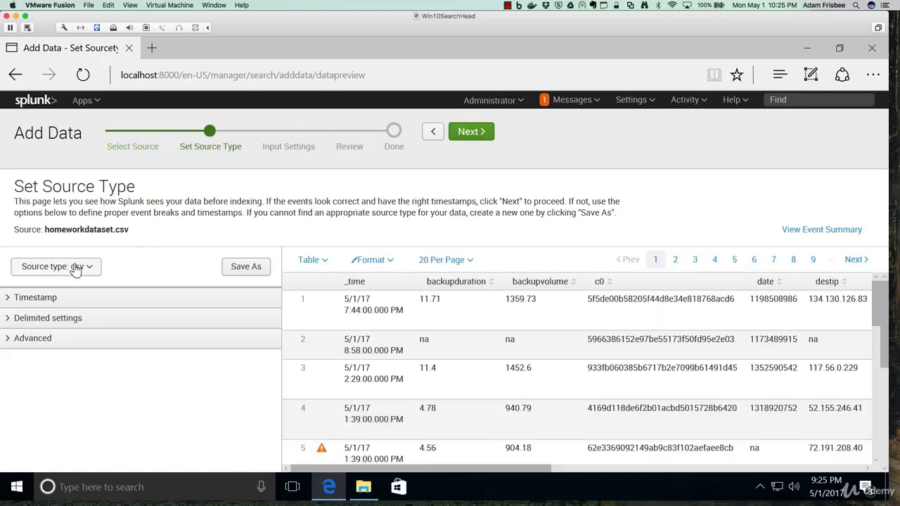
- Keep the csv source type for the homework dataset preview and continue to Input Settings
{"action": "scroll", "coordinate": [408, 373], "scroll_direction": "down", "scroll_amount": 2}
{"action": "scroll", "coordinate": [408, 373], "scroll_direction": "up", "scroll_amount": 2}
{"action": "left_click", "coordinate": [476, 133]}
- Replace the upload's Host field value with homework
{"action": "scroll", "coordinate": [394, 316], "scroll_direction": "down", "scroll_amount": 2}
{"action": "scroll", "coordinate": [407, 288], "scroll_direction": "up", "scroll_amount": 1}
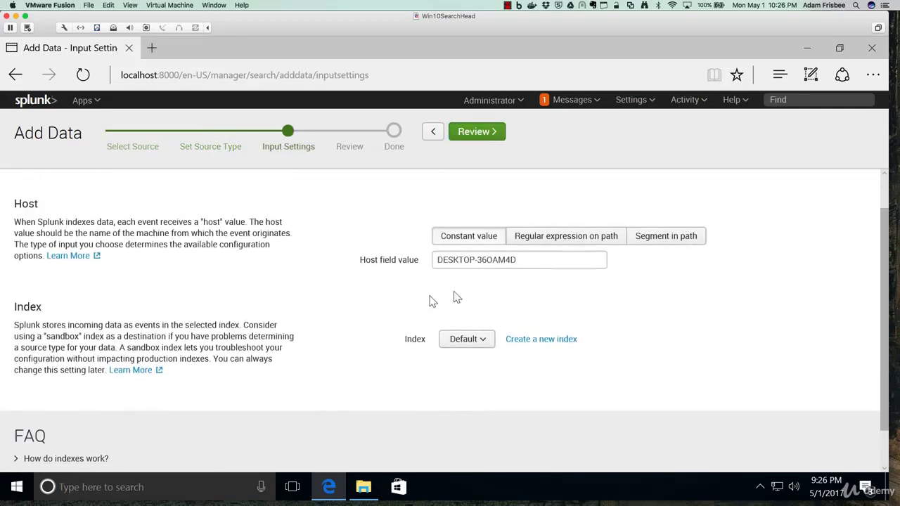
{"action": "left_click", "coordinate": [544, 260]}
{"action": "left_click_drag", "start_coordinate": [516, 259], "coordinate": [395, 244]}
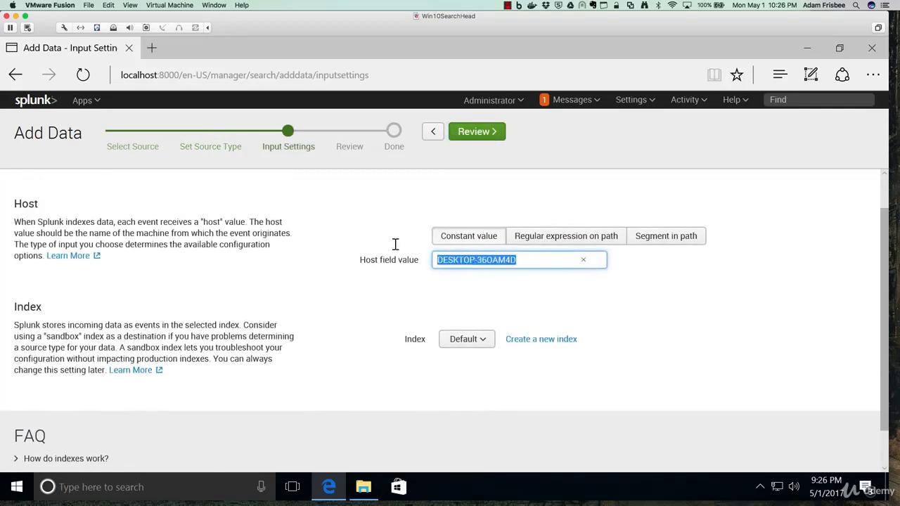
{"action": "type", "text": "homework"}
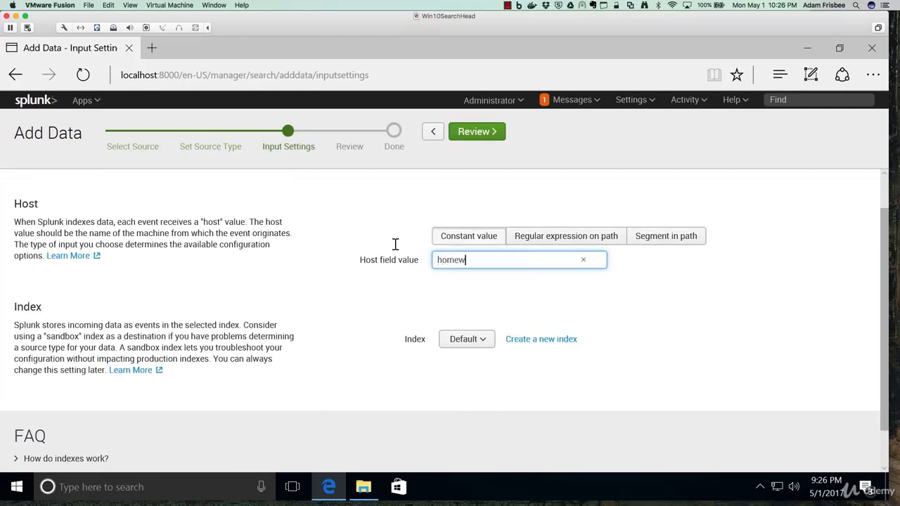
{"action": "left_click", "coordinate": [375, 318]}
- Review and submit the upload, then go to the Search & Reporting app
{"action": "scroll", "coordinate": [394, 347], "scroll_direction": "down", "scroll_amount": 1}
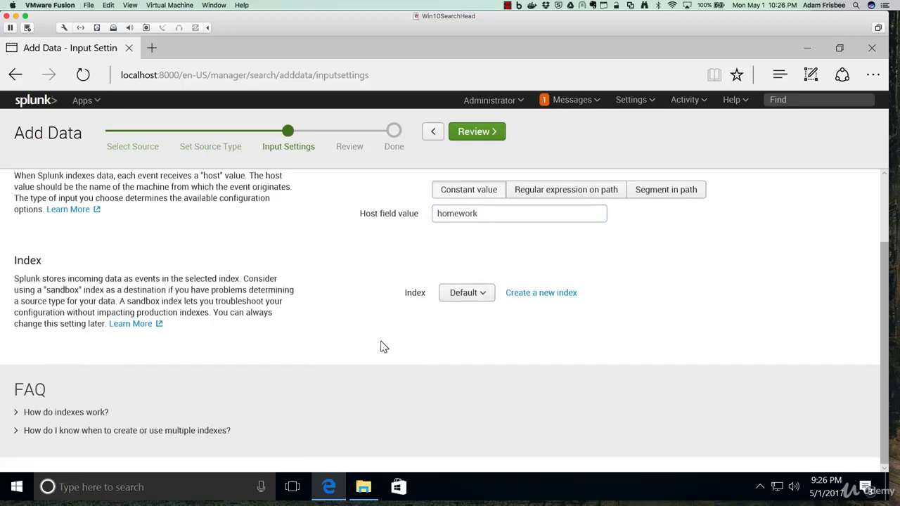
{"action": "scroll", "coordinate": [450, 342], "scroll_direction": "up", "scroll_amount": 3}
{"action": "left_click", "coordinate": [494, 131]}
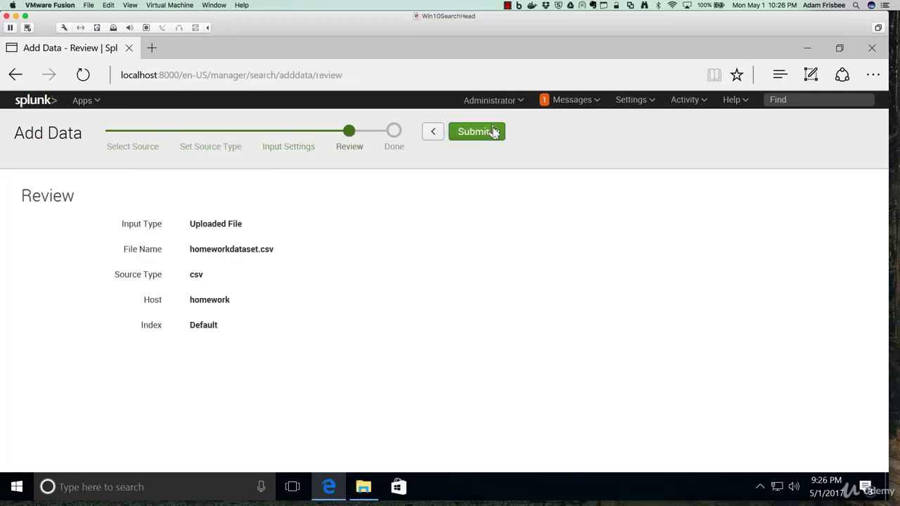
{"action": "left_click", "coordinate": [476, 133]}
{"action": "left_click", "coordinate": [35, 100]}
{"action": "left_click", "coordinate": [85, 186]}
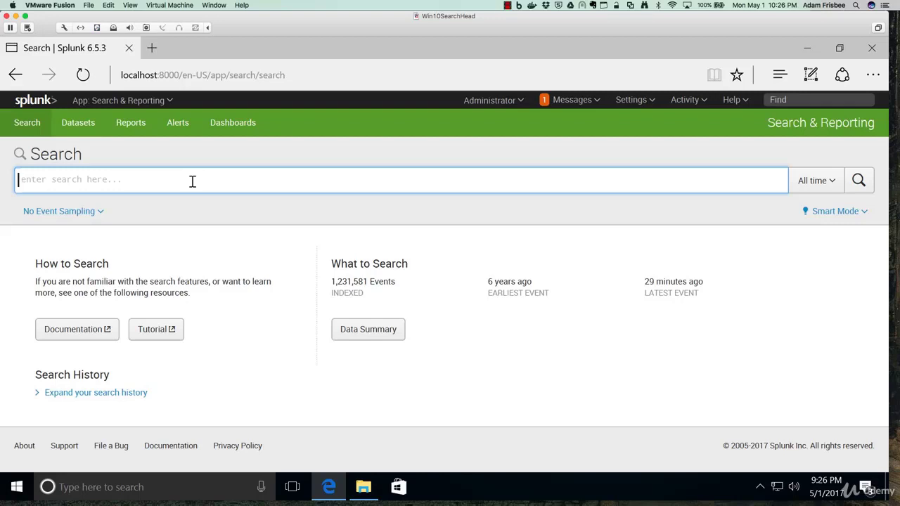
- Run the search host=homework and browse its 2,000 events and extracted fields
{"action": "type", "text": "host=homework"}
{"action": "key", "text": "Return"}
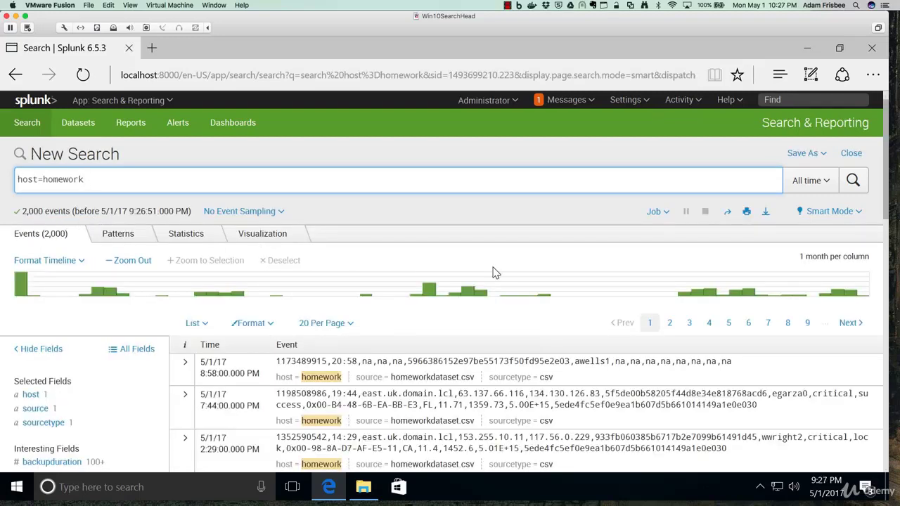
{"action": "scroll", "coordinate": [140, 384], "scroll_direction": "down", "scroll_amount": 3}
{"action": "scroll", "coordinate": [141, 384], "scroll_direction": "up", "scroll_amount": 1}
{"action": "scroll", "coordinate": [140, 384], "scroll_direction": "up", "scroll_amount": 3}
{"action": "scroll", "coordinate": [120, 366], "scroll_direction": "down", "scroll_amount": 3}
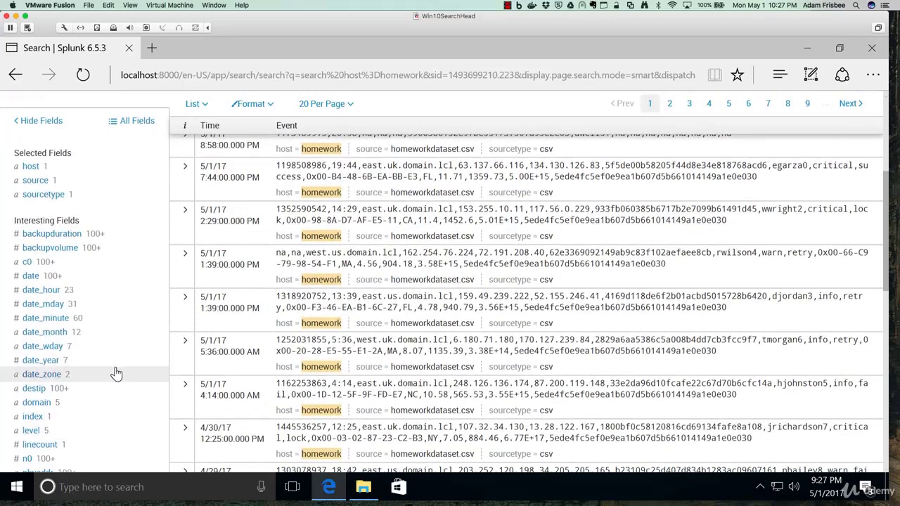
{"action": "scroll", "coordinate": [119, 376], "scroll_direction": "down", "scroll_amount": 1}
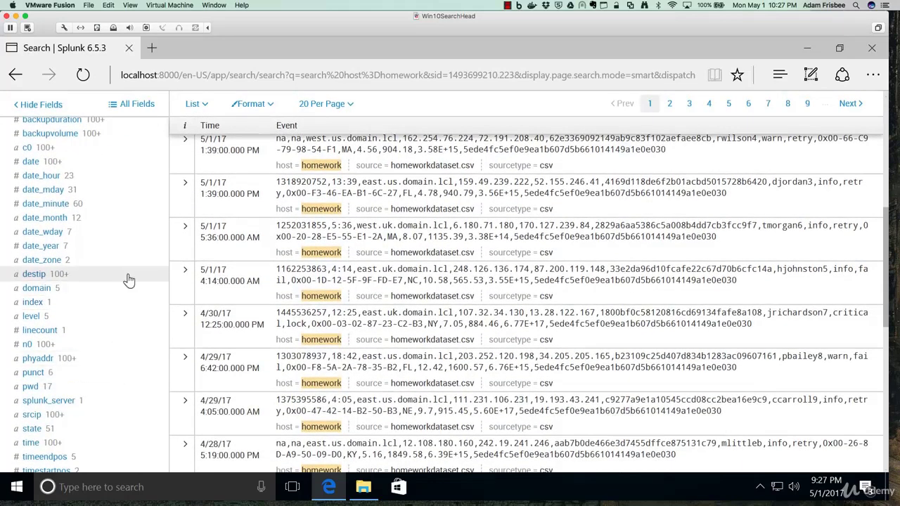
{"action": "left_click", "coordinate": [37, 290]}
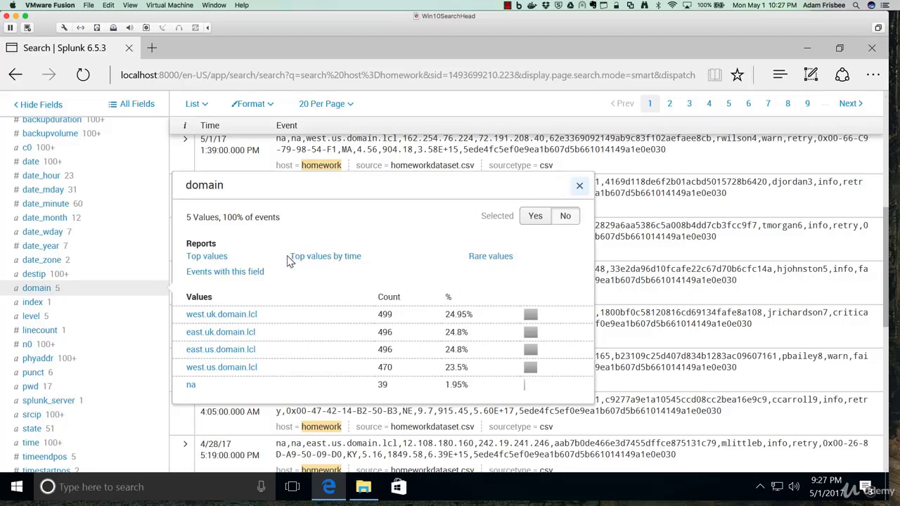
{"action": "left_click", "coordinate": [579, 185]}
{"action": "scroll", "coordinate": [157, 311], "scroll_direction": "up", "scroll_amount": 10}
{"action": "left_click", "coordinate": [210, 173]}
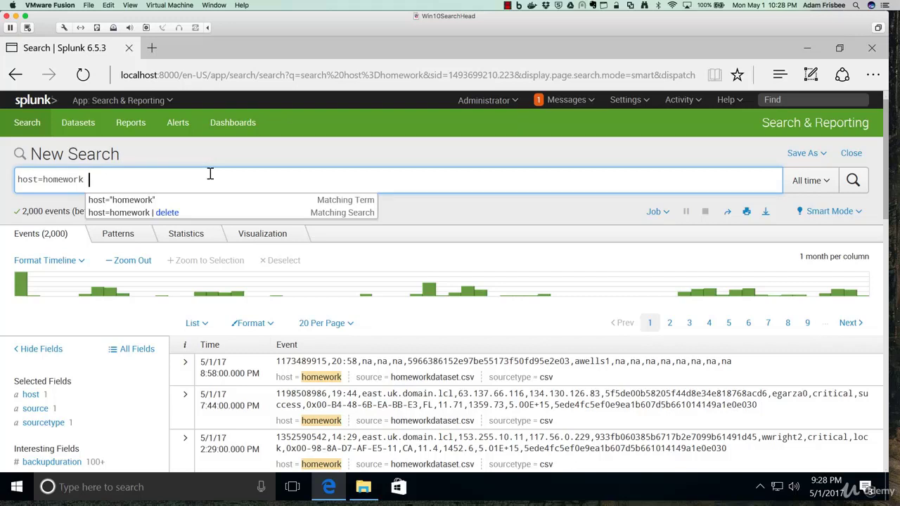
- Add domain=* to the homework search and check the type and usr fields
{"action": "type", "text": "domain=*"}
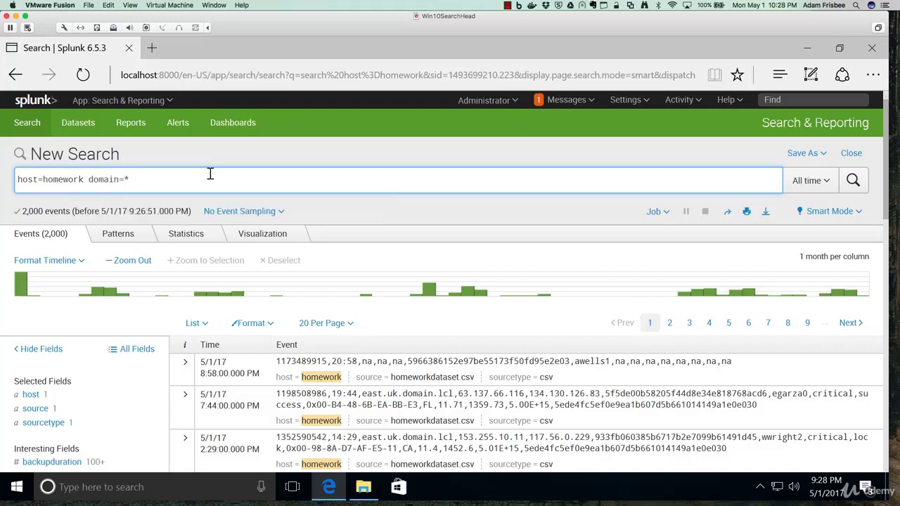
{"action": "key", "text": "Return"}
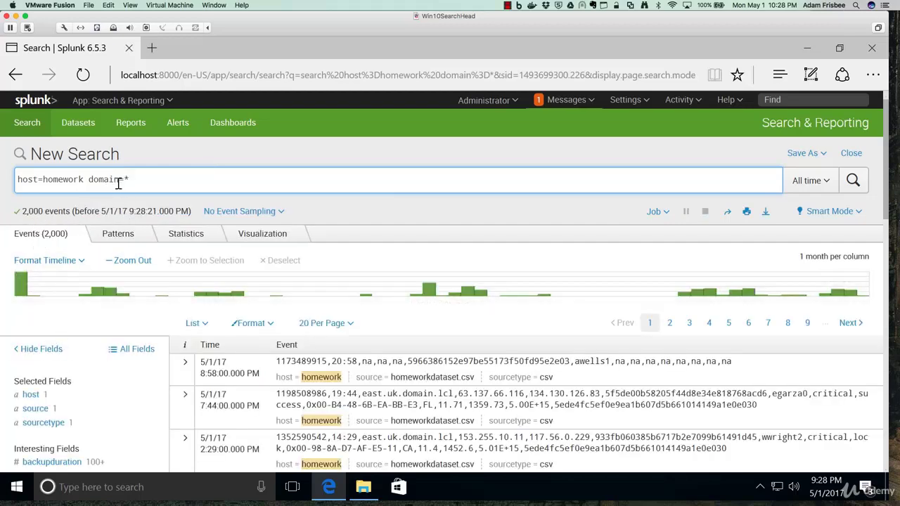
{"action": "scroll", "coordinate": [130, 451], "scroll_direction": "down", "scroll_amount": 3}
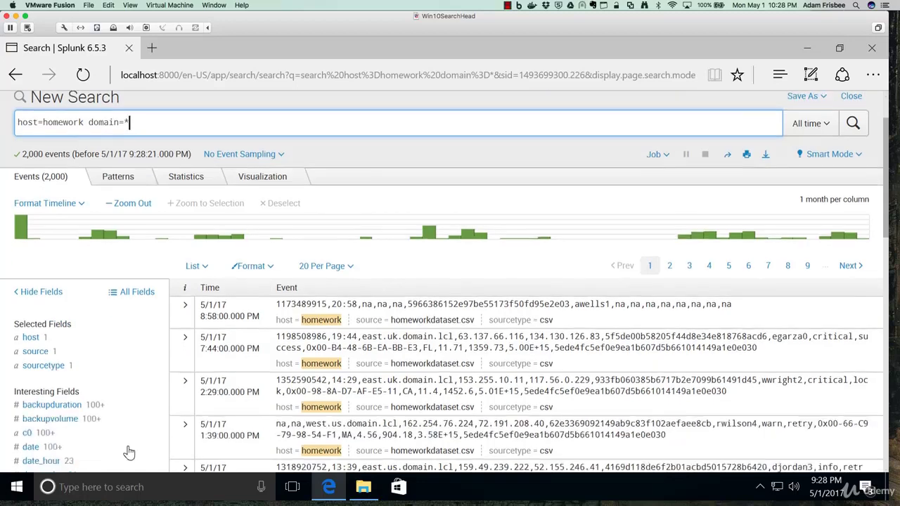
{"action": "scroll", "coordinate": [135, 452], "scroll_direction": "down", "scroll_amount": 5}
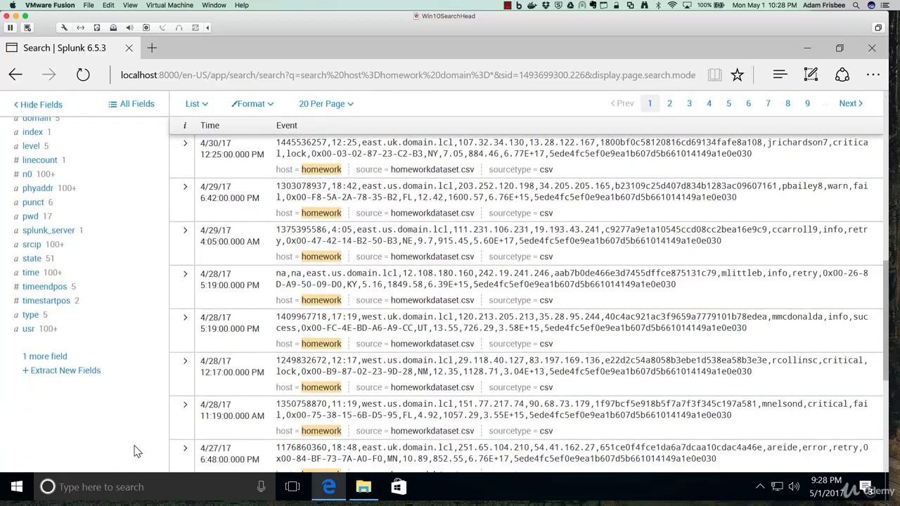
{"action": "scroll", "coordinate": [137, 452], "scroll_direction": "up", "scroll_amount": 1}
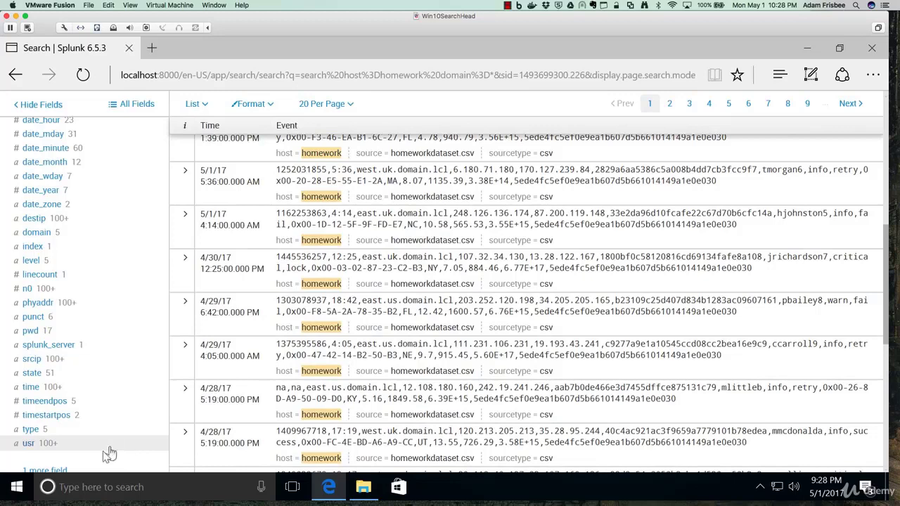
- Review the value breakdown of the type field
{"action": "left_click", "coordinate": [30, 430]}
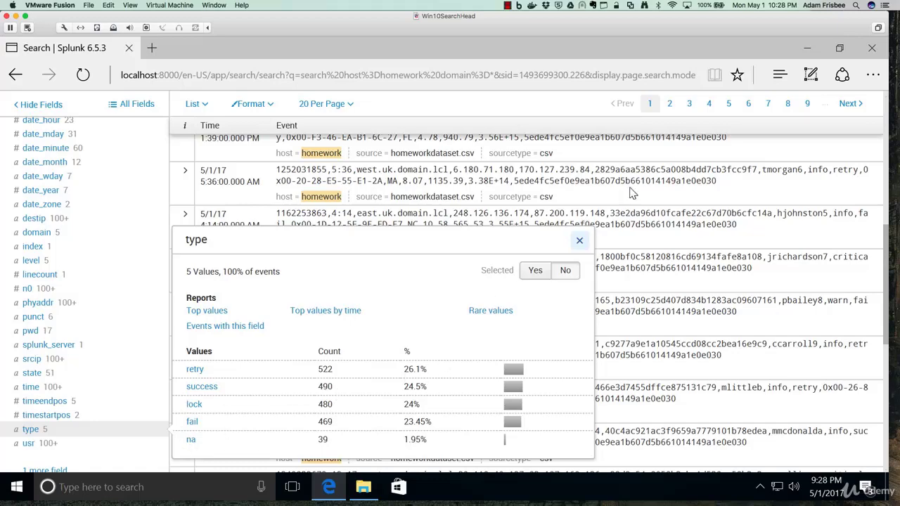
{"action": "left_click", "coordinate": [580, 242]}
{"action": "scroll", "coordinate": [237, 287], "scroll_direction": "up", "scroll_amount": 5}
- Append type=fail* OR lock* to the search, returning 949 events
{"action": "left_click", "coordinate": [204, 184]}
{"action": "scroll", "coordinate": [105, 387], "scroll_direction": "down", "scroll_amount": 10}
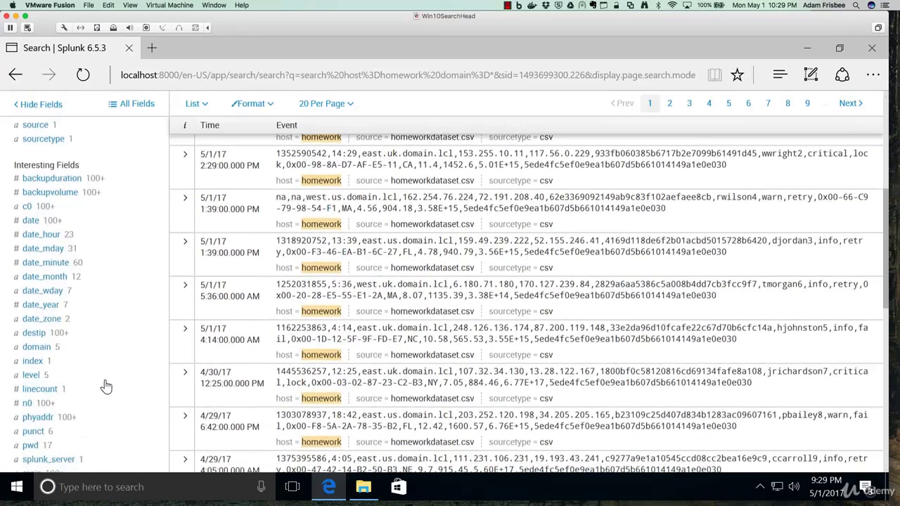
{"action": "scroll", "coordinate": [78, 381], "scroll_direction": "up", "scroll_amount": 10}
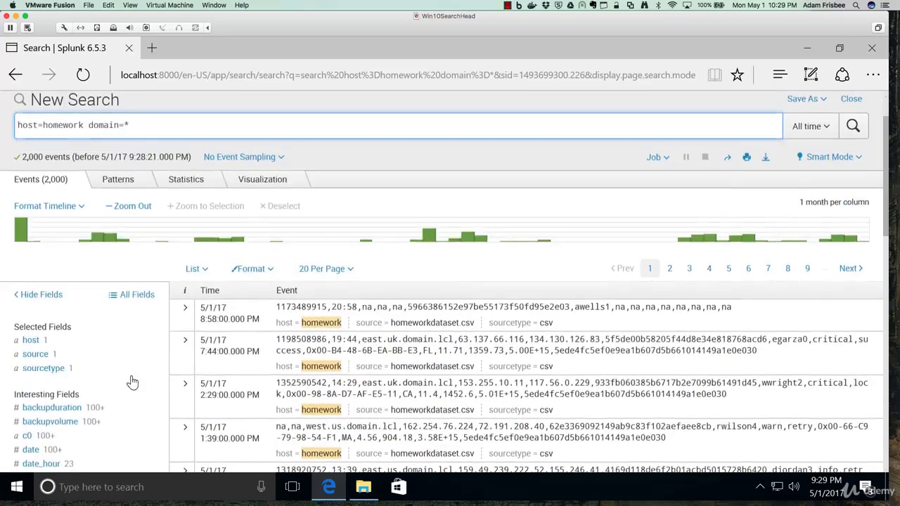
{"action": "type", "text": "type=fail"}
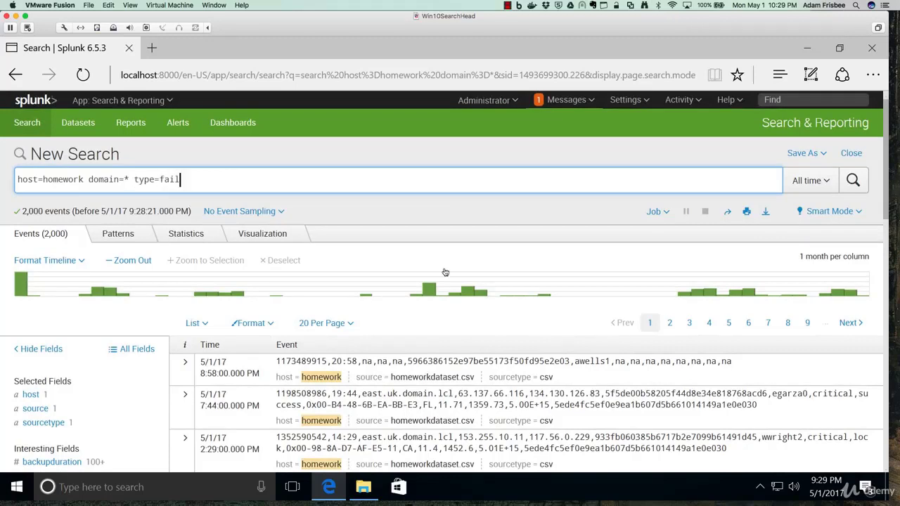
{"action": "type", "text": "* OR lock*"}
{"action": "key", "text": "Return"}
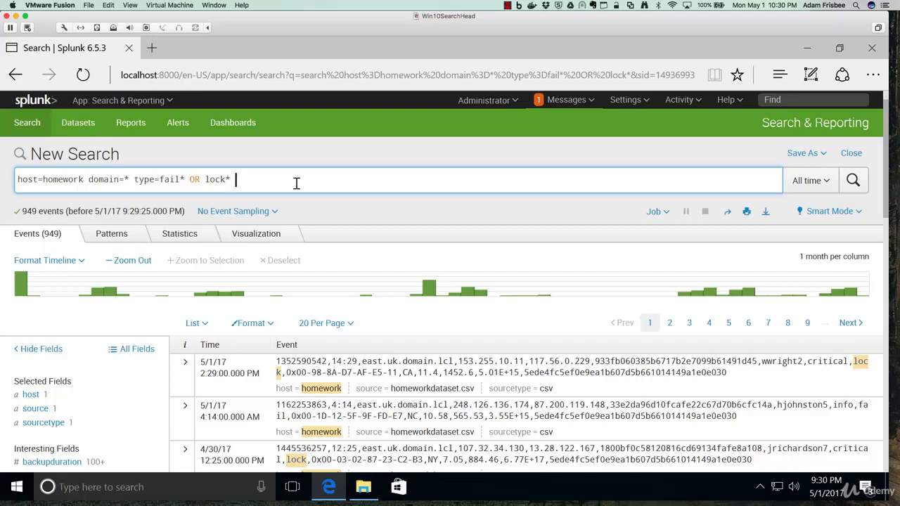
- Append | table domain type to the query and rerun it as a statistics table
{"action": "type", "text": "|"}
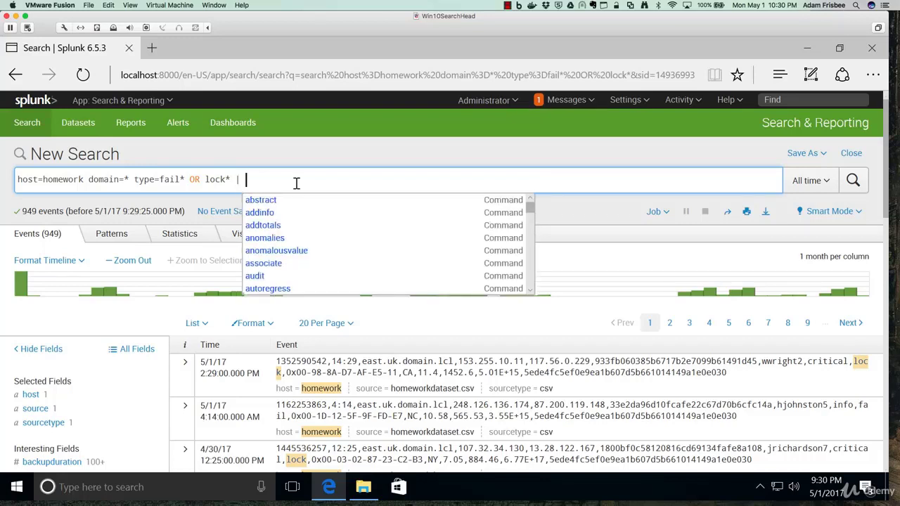
{"action": "type", "text": " table"}
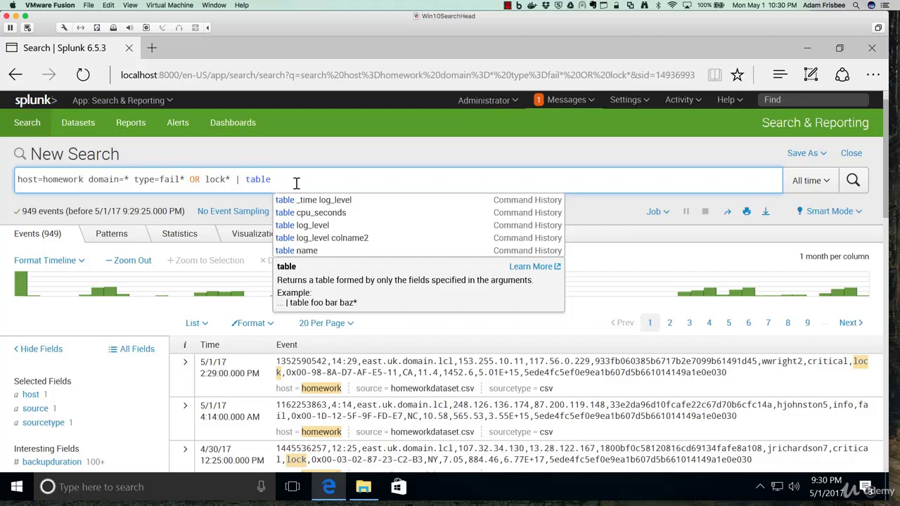
{"action": "type", "text": "domain"}
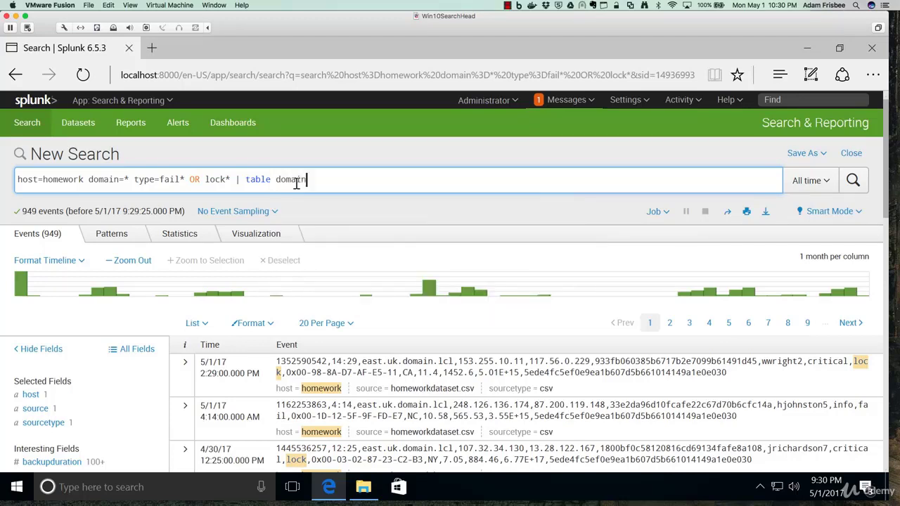
{"action": "type", "text": " type"}
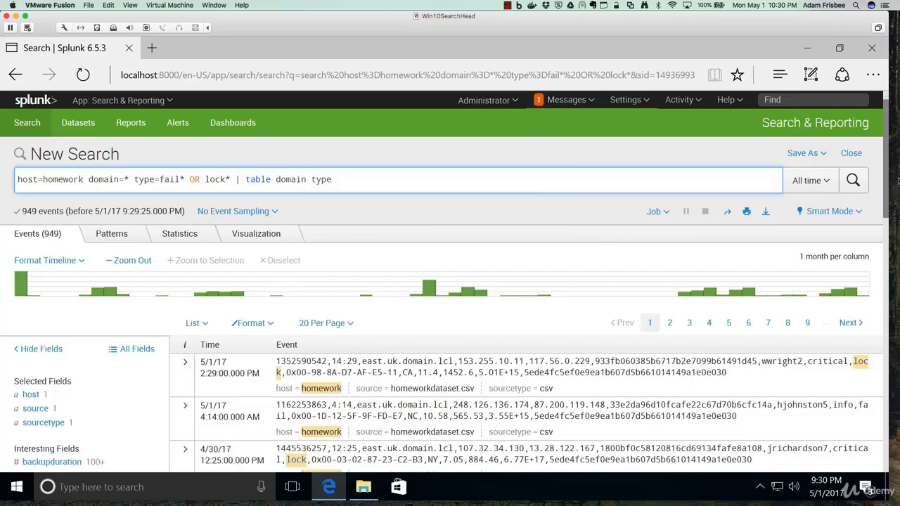
{"action": "left_click", "coordinate": [854, 181]}
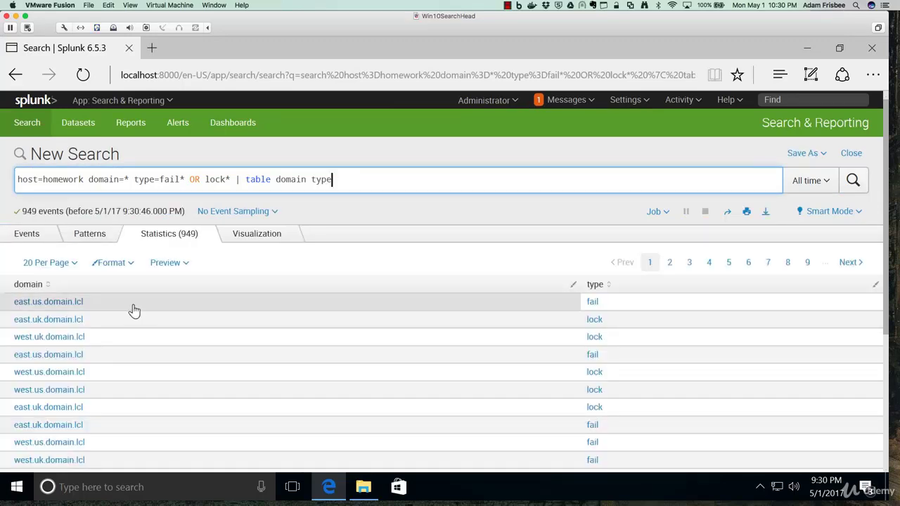
- Insert _time before domain in the table command and rerun the search
{"action": "scroll", "coordinate": [135, 311], "scroll_direction": "down", "scroll_amount": 3}
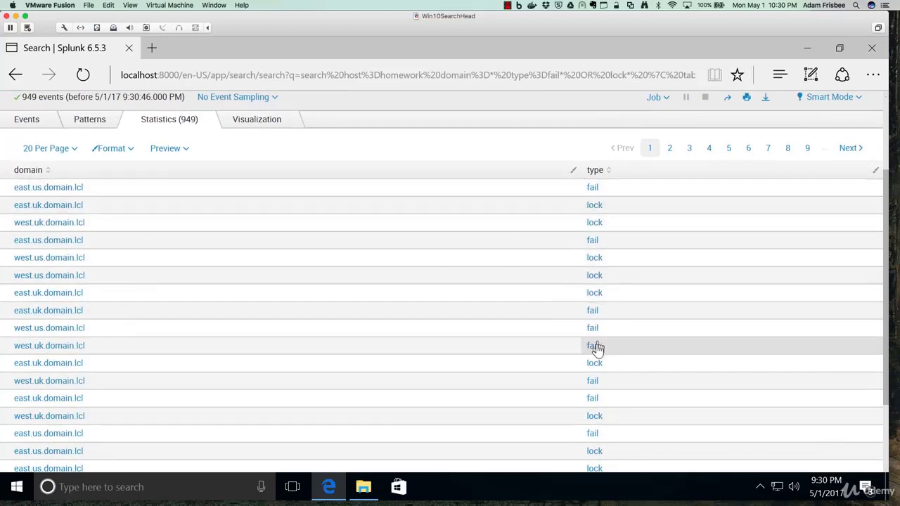
{"action": "scroll", "coordinate": [317, 335], "scroll_direction": "up", "scroll_amount": 3}
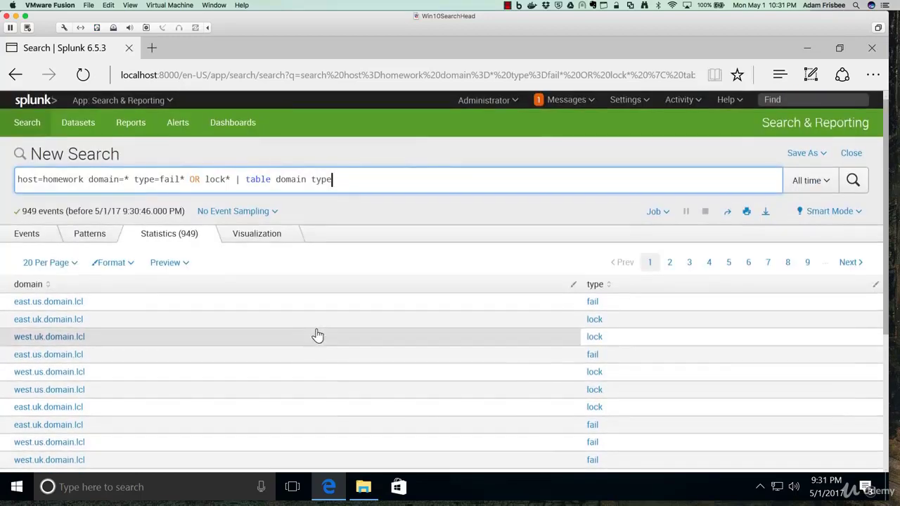
{"action": "left_click", "coordinate": [276, 179]}
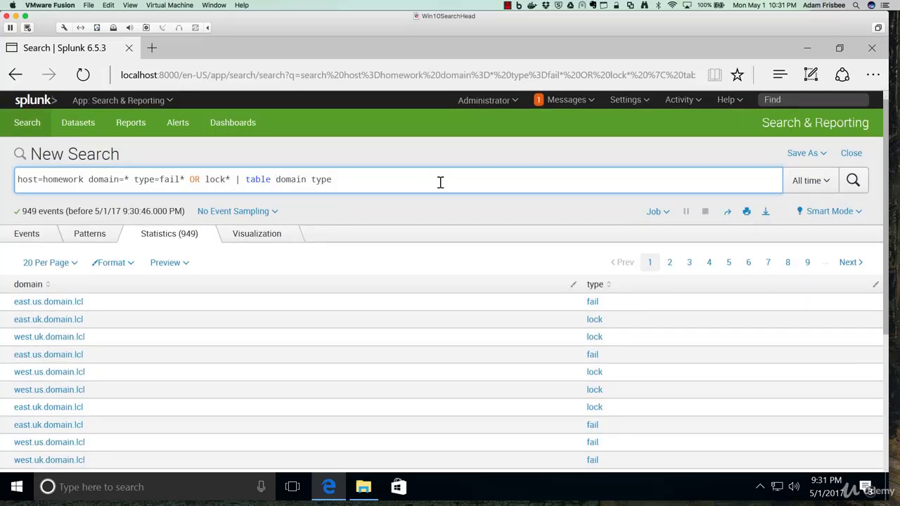
{"action": "type", "text": "_tim"}
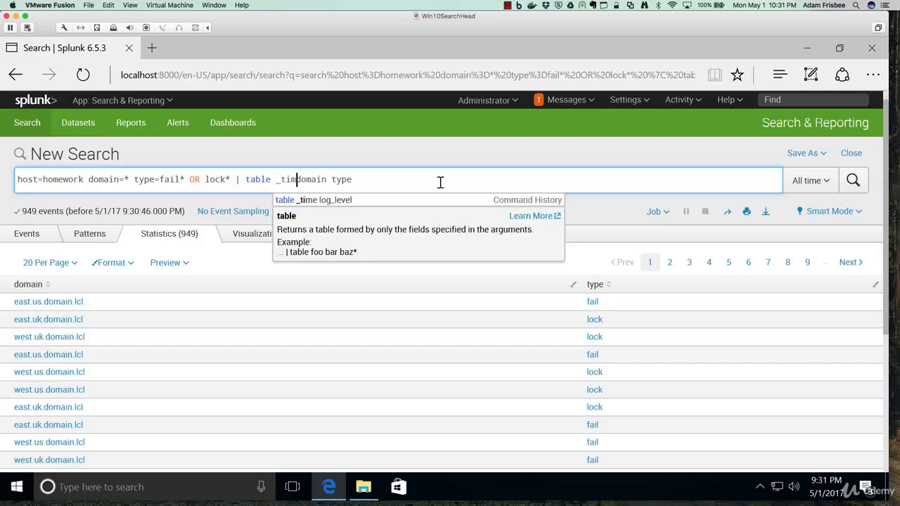
{"action": "type", "text": "e"}
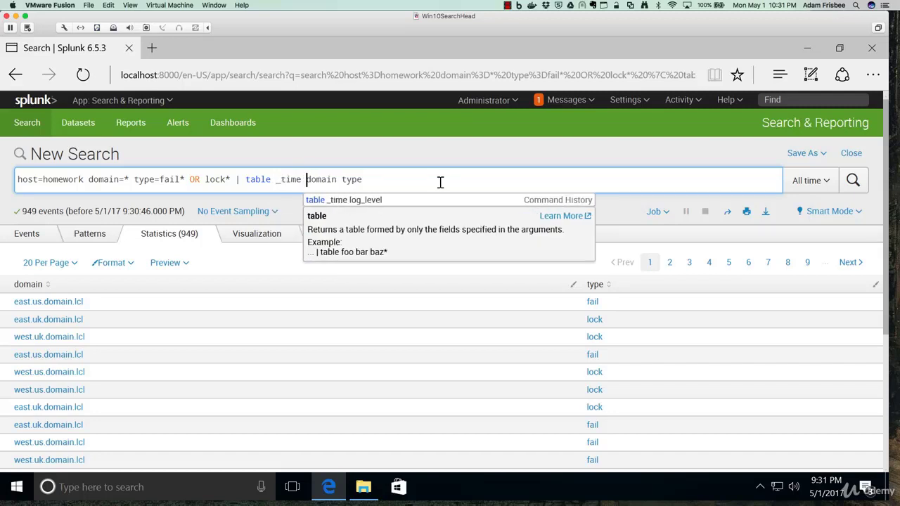
{"action": "key", "text": "Return"}
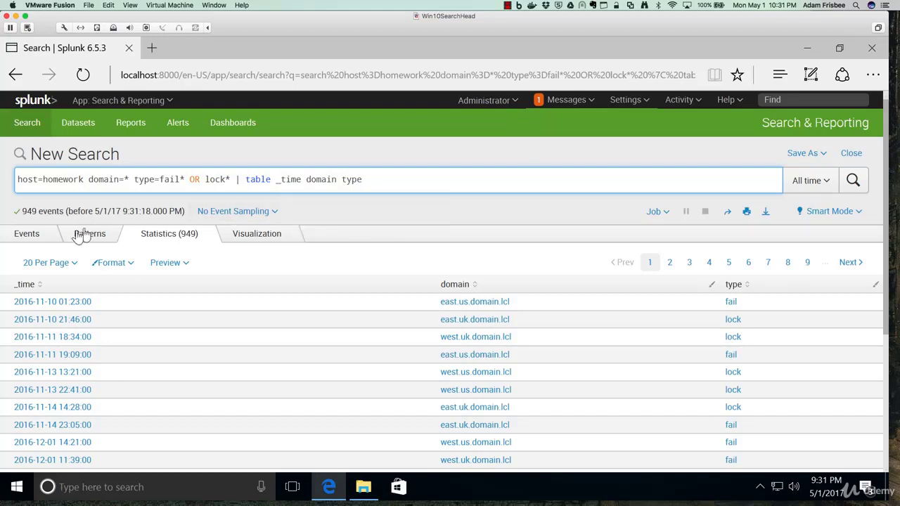
- Rerun in Verbose Mode on the Events tab and inspect the usr field's values
{"action": "left_click", "coordinate": [28, 234]}
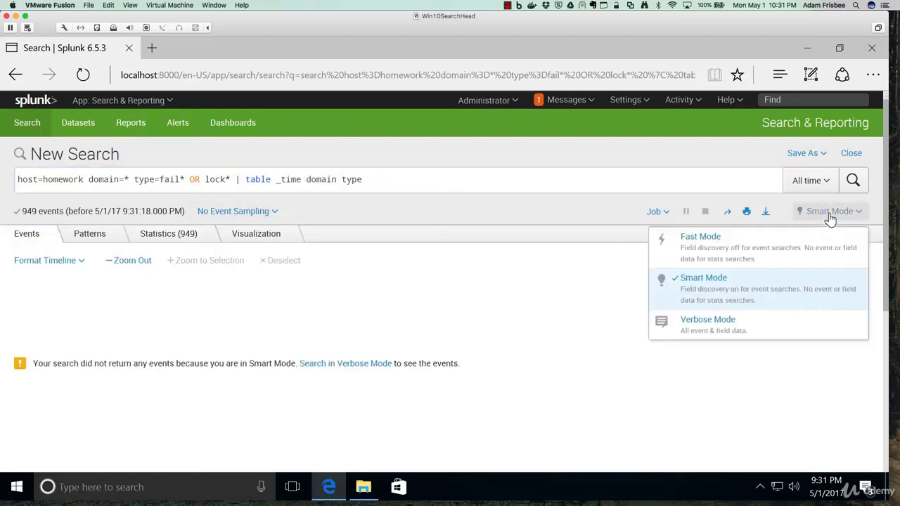
{"action": "left_click", "coordinate": [710, 322]}
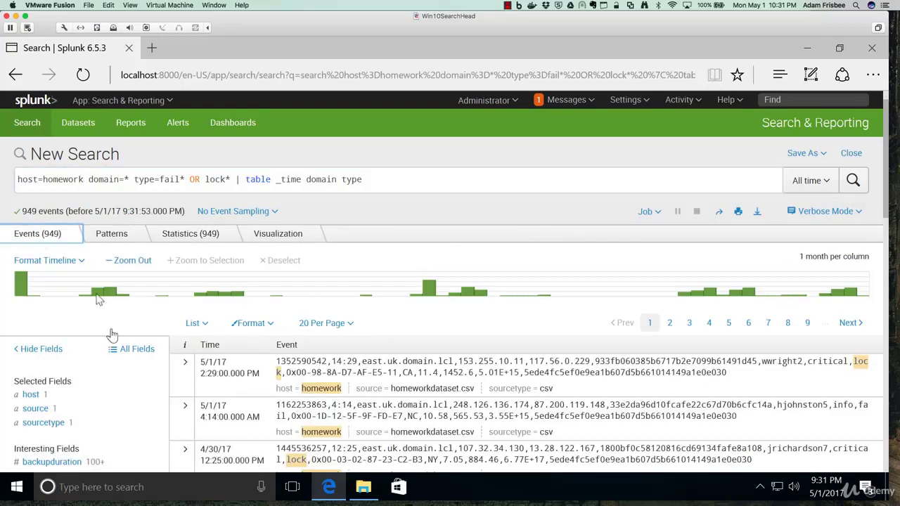
{"action": "scroll", "coordinate": [136, 401], "scroll_direction": "down", "scroll_amount": 5}
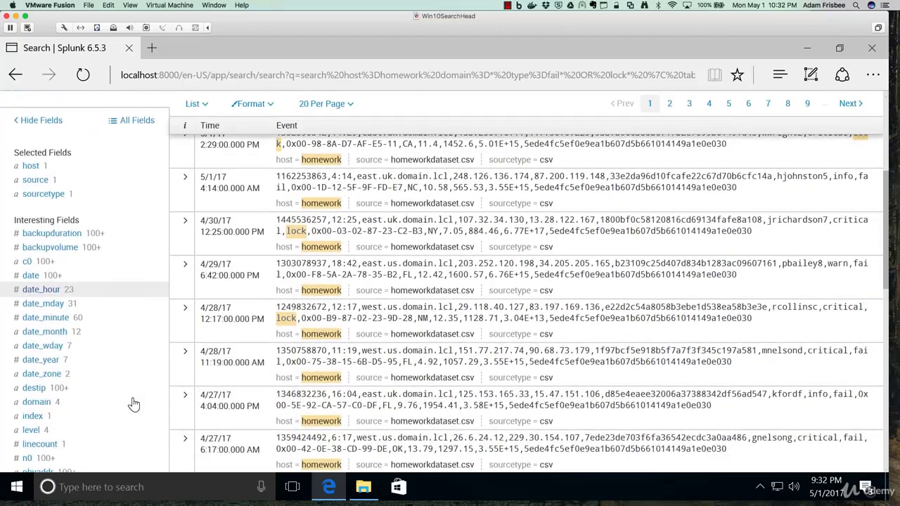
{"action": "scroll", "coordinate": [133, 402], "scroll_direction": "down", "scroll_amount": 5}
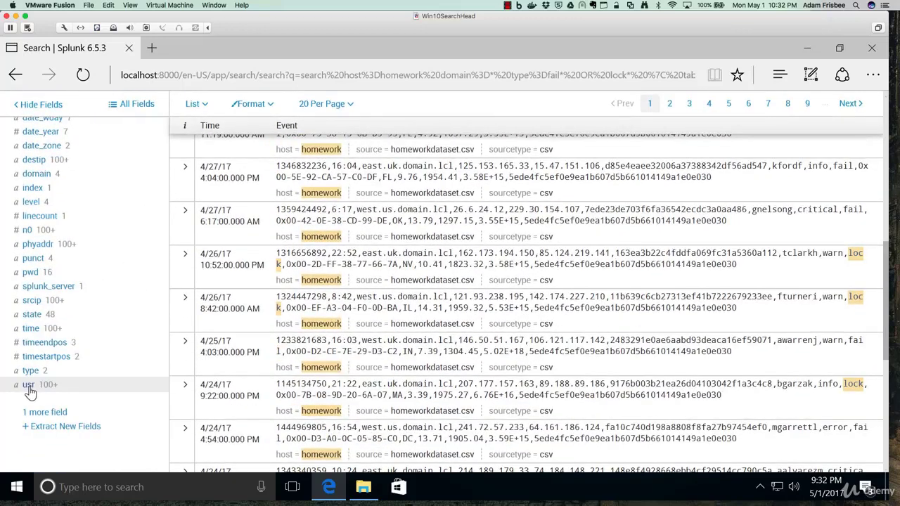
{"action": "left_click", "coordinate": [29, 385]}
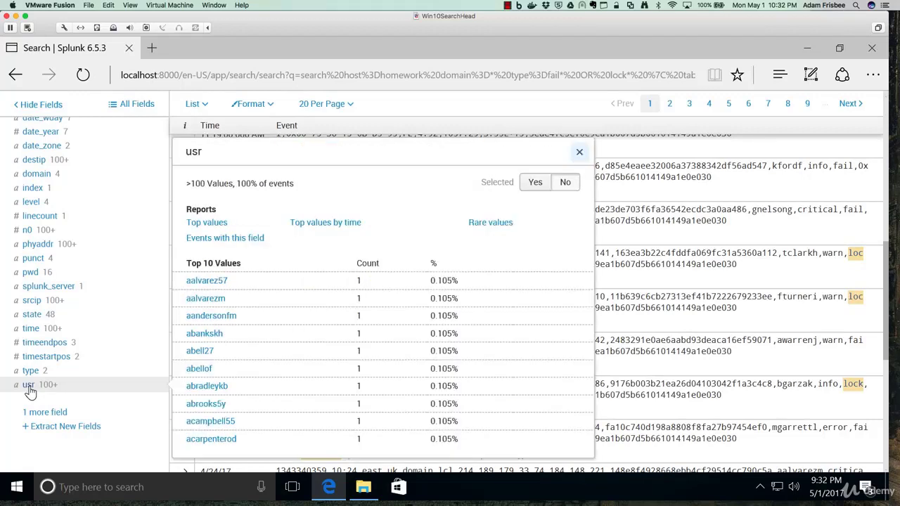
{"action": "left_click", "coordinate": [580, 153]}
{"action": "scroll", "coordinate": [291, 258], "scroll_direction": "up", "scroll_amount": 5}
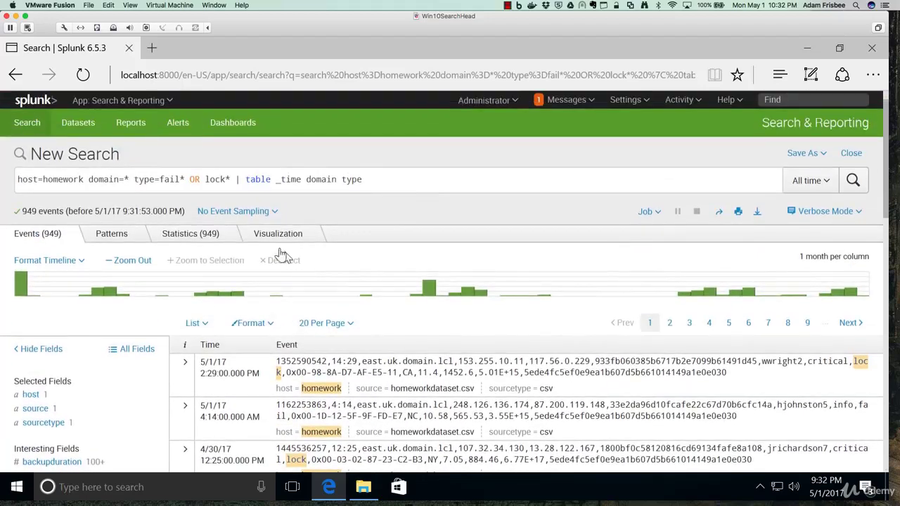
- Add usr=* before type=fail* and a usr column before domain, then rerun
{"action": "left_click", "coordinate": [135, 180]}
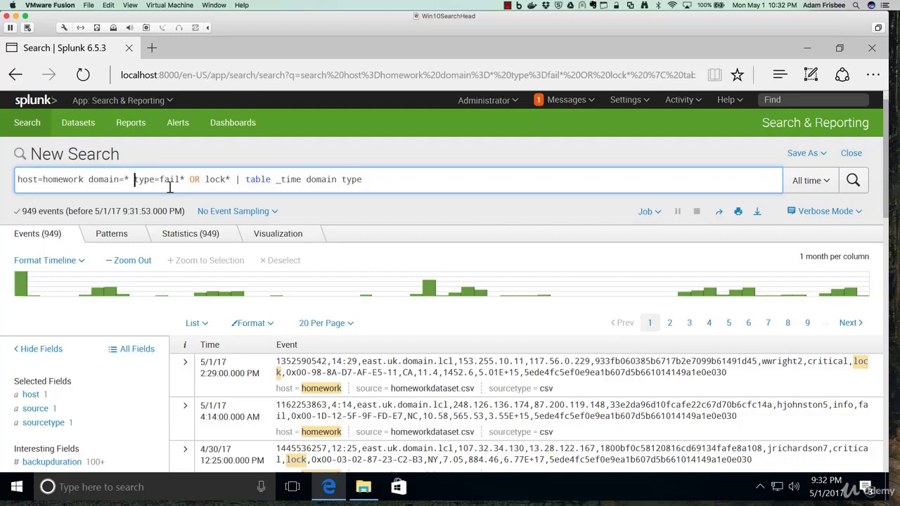
{"action": "type", "text": "usr="}
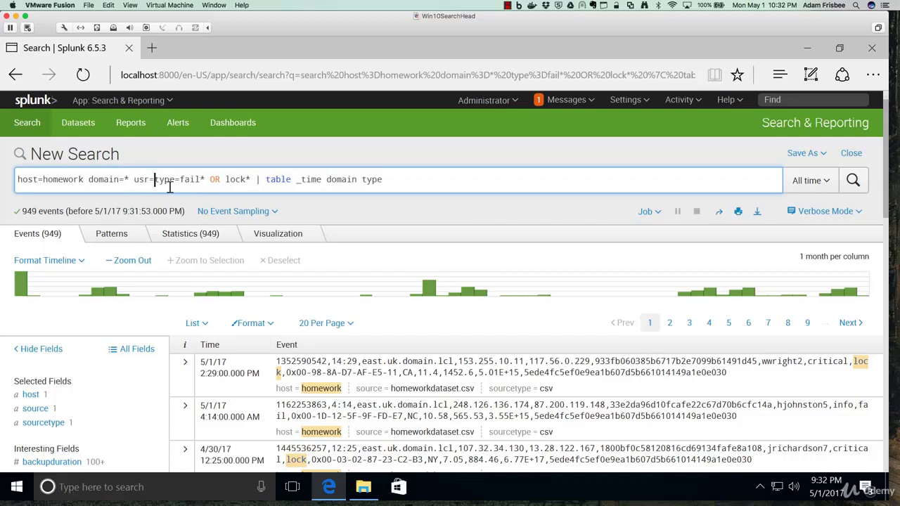
{"action": "type", "text": "*"}
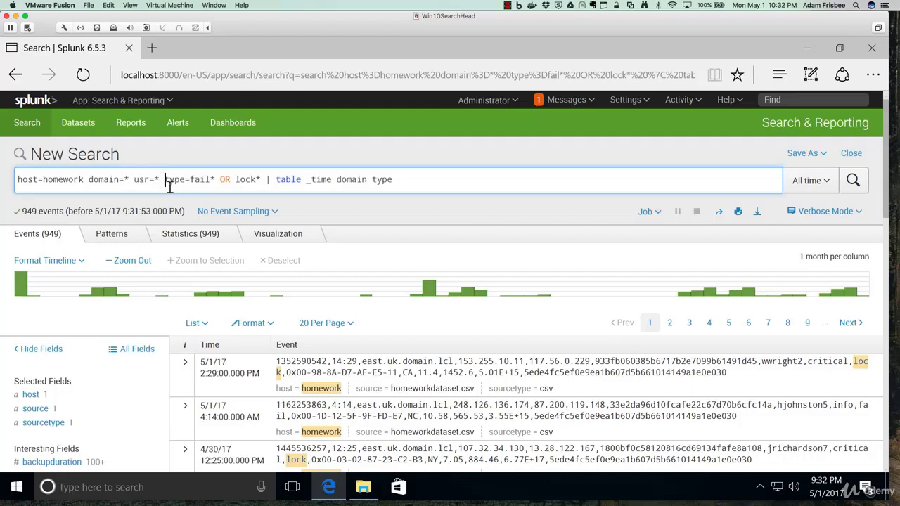
{"action": "left_click", "coordinate": [336, 180]}
{"action": "type", "text": "usr"}
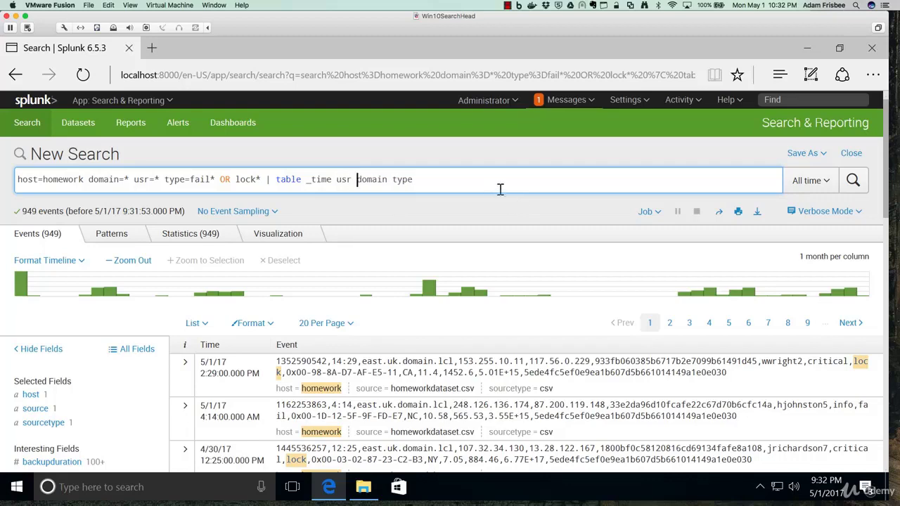
{"action": "left_click", "coordinate": [854, 183]}
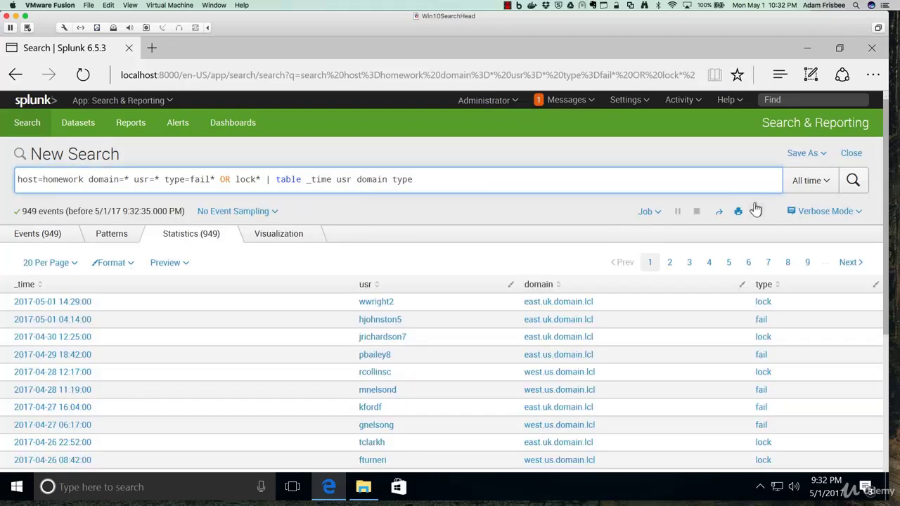